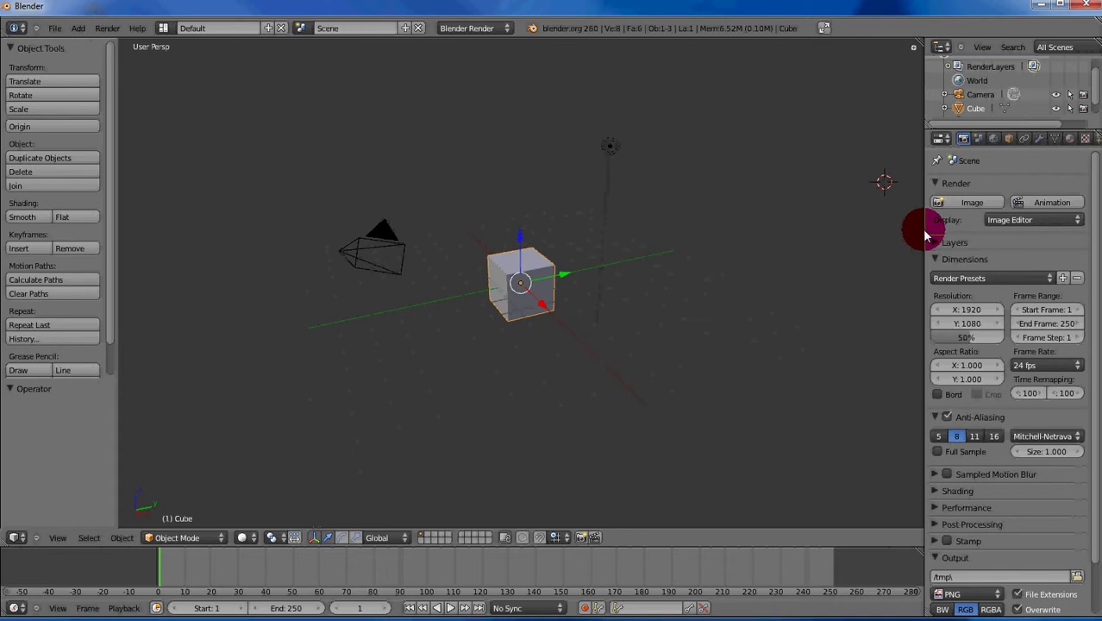
Resize the Outliner and Properties areas, making the Outliner slightly taller and their column slightly wider, and collapse the Dimensions section
drag(924, 233, 883, 242)
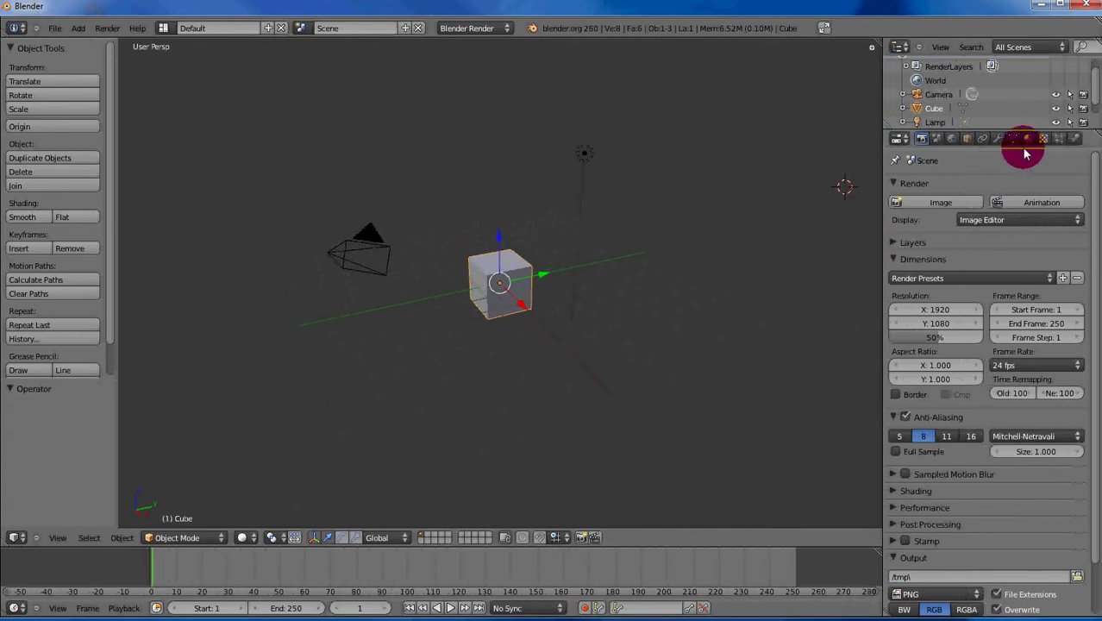
click(894, 262)
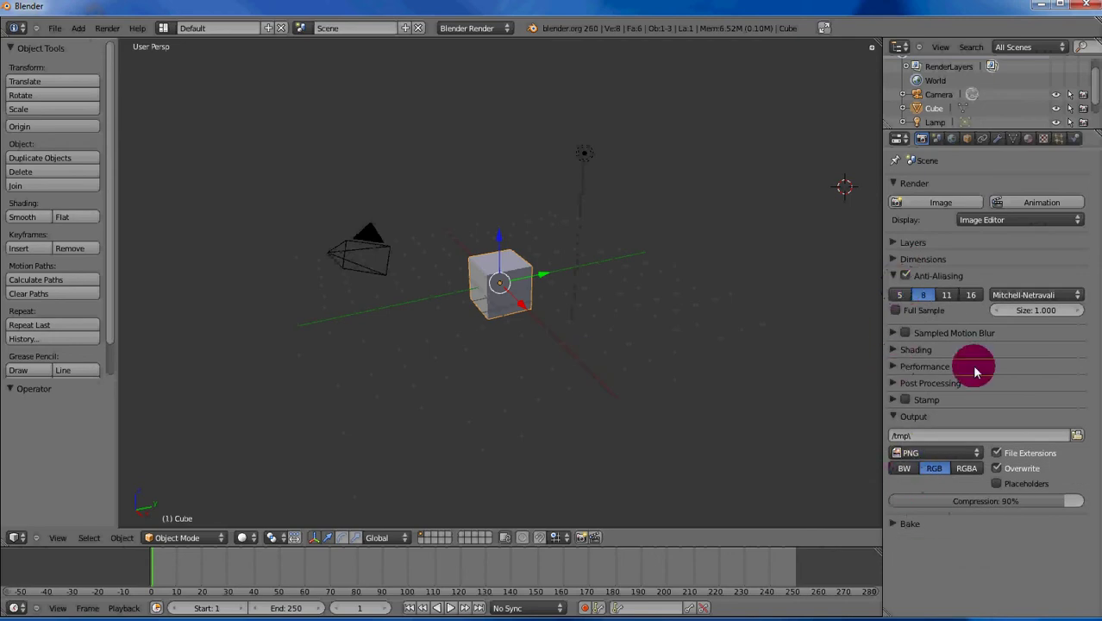
drag(1000, 138, 983, 154)
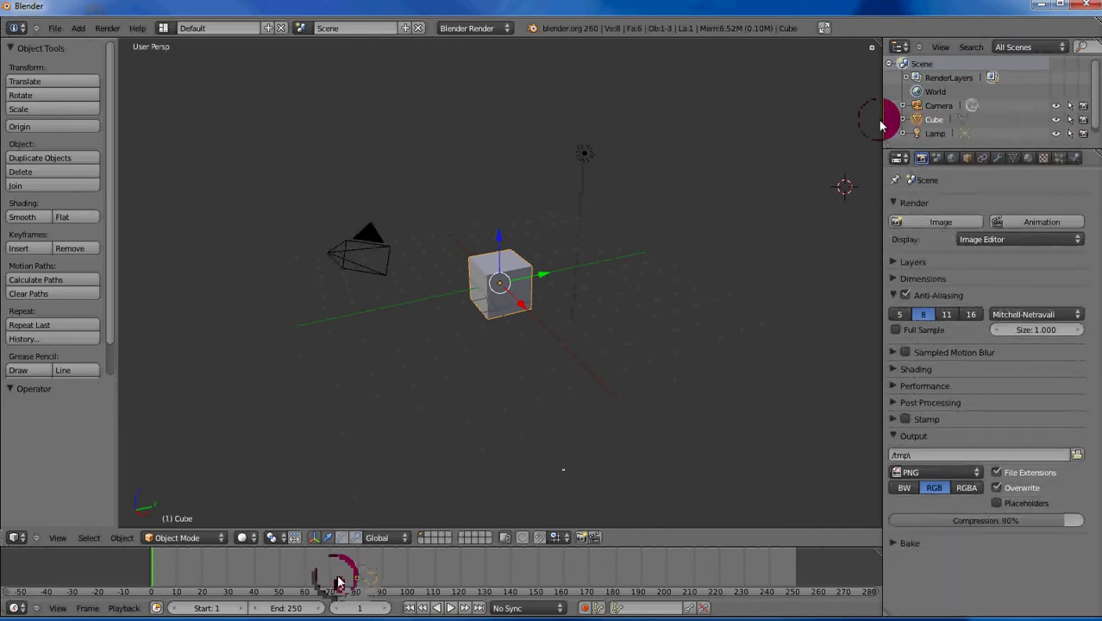
mouse_move(883, 122)
mouse_down()
mouse_move(536, 111)
mouse_move(902, 113)
mouse_up()
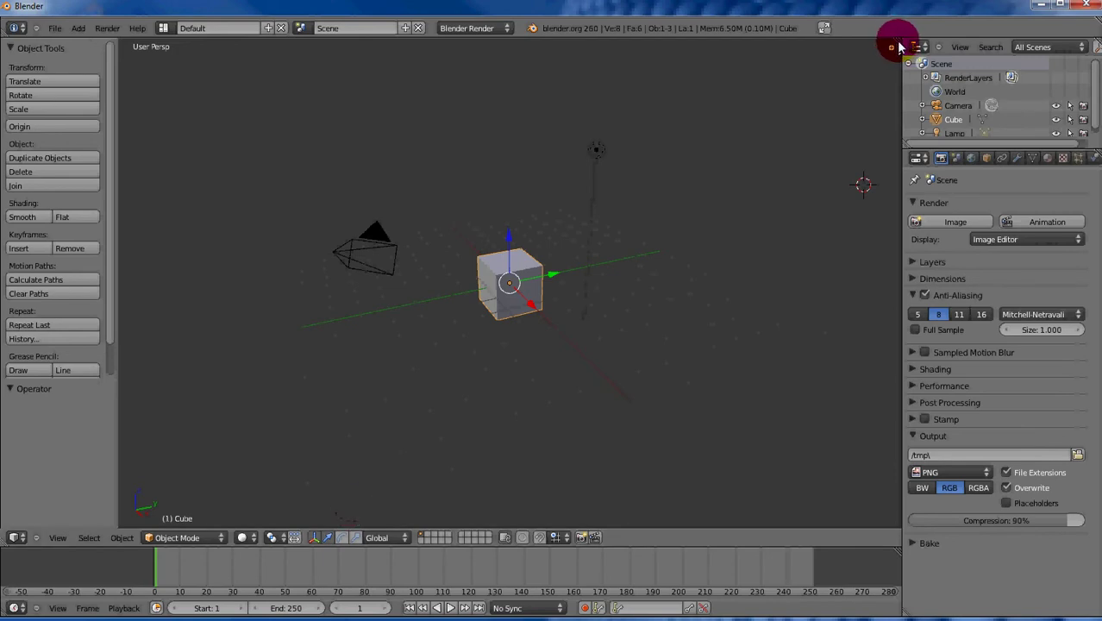
Split the 3D view into two side-by-side areas and join them back into a single area
drag(899, 46, 543, 54)
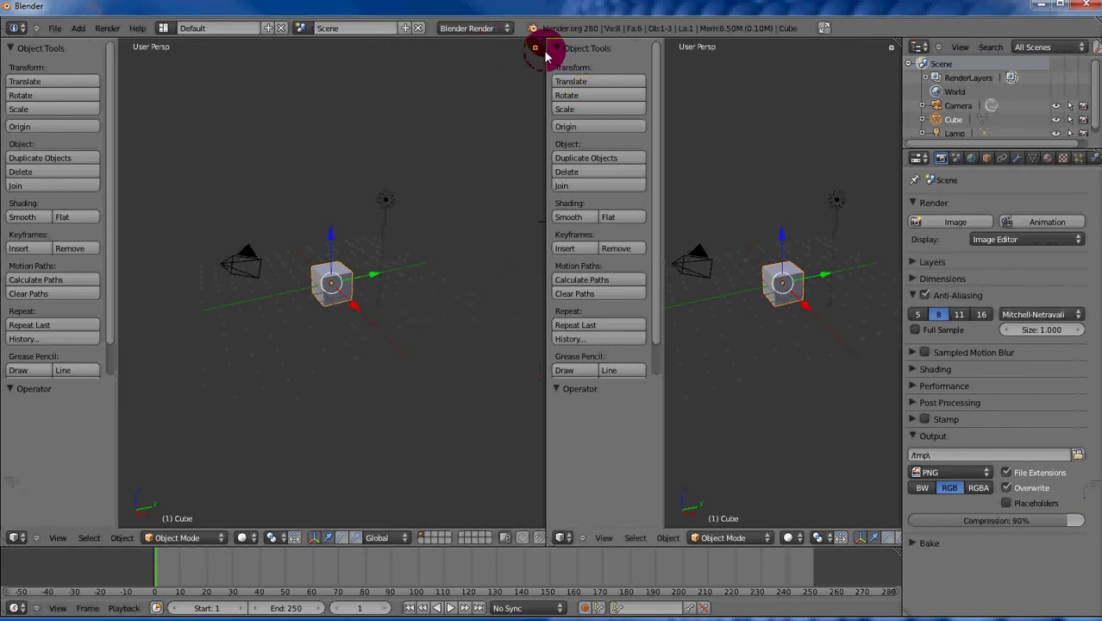
right_click(545, 428)
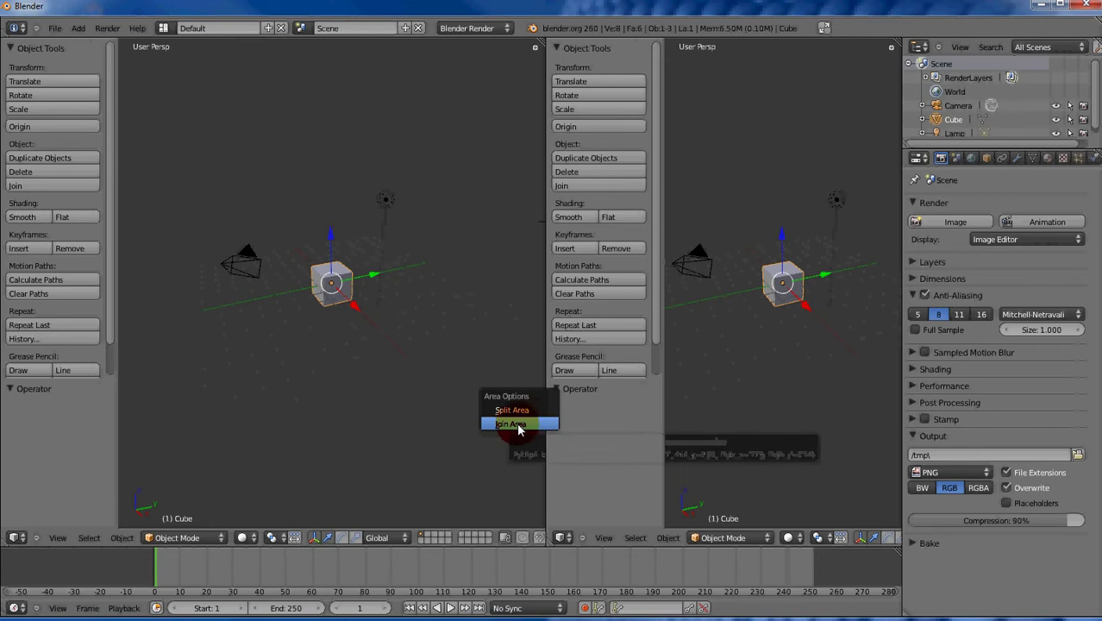
click(519, 427)
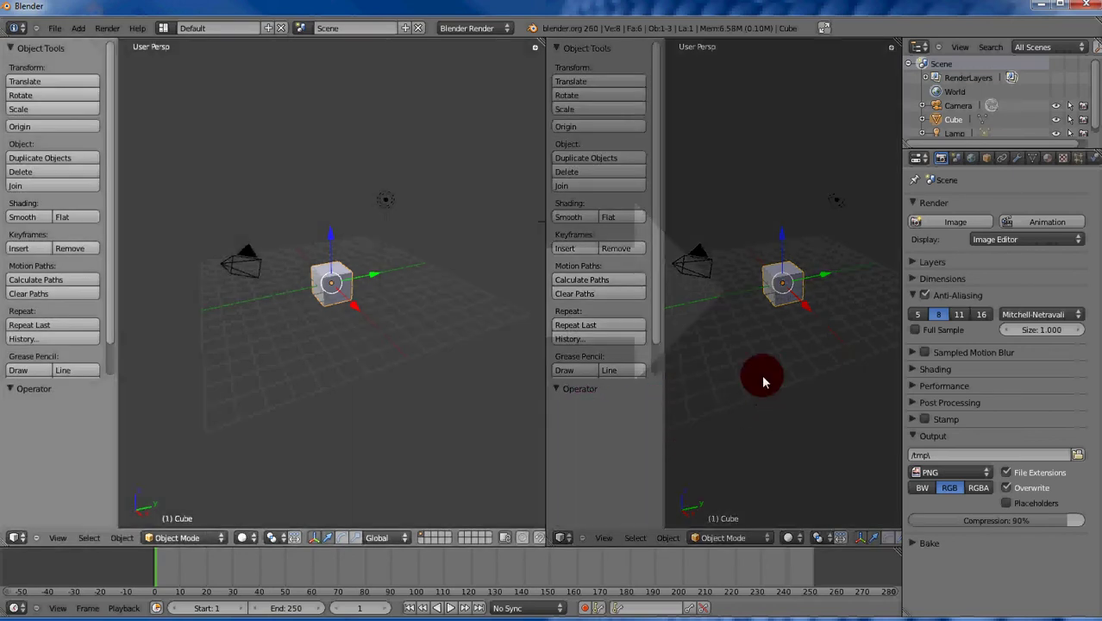
click(768, 389)
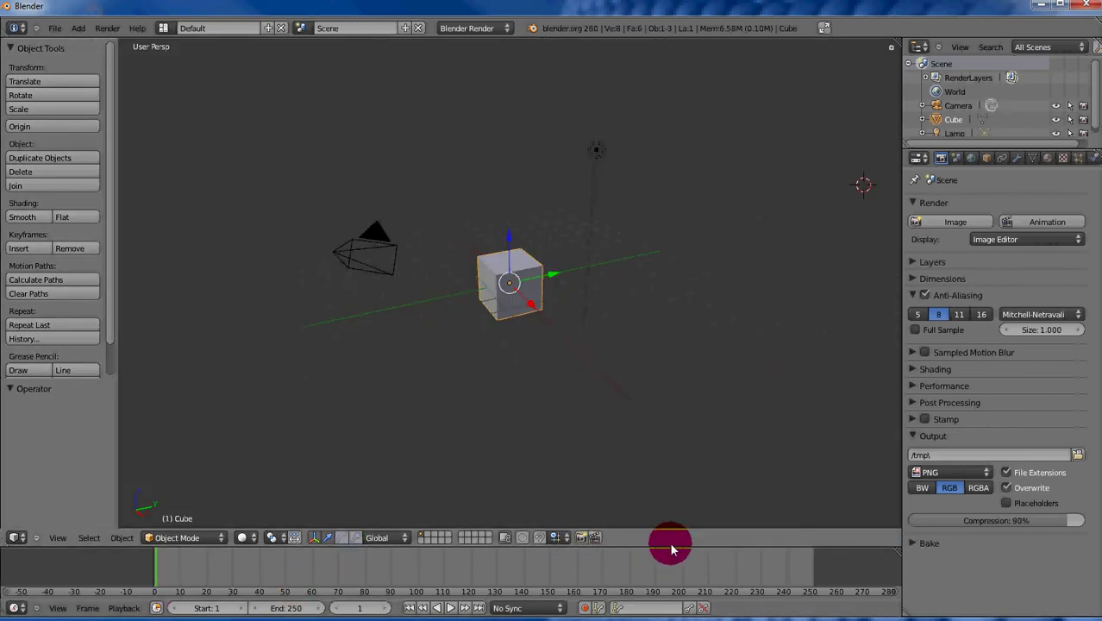
Extend the Timeline area far up into the 3D view and shrink it back to a low strip
drag(674, 550, 678, 350)
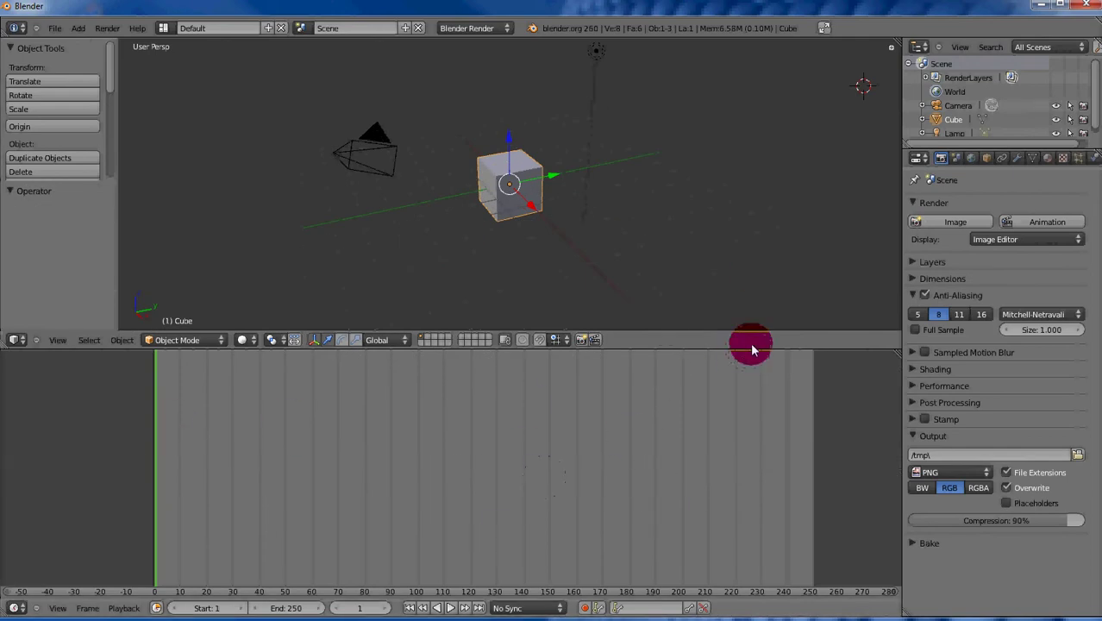
drag(752, 351, 735, 502)
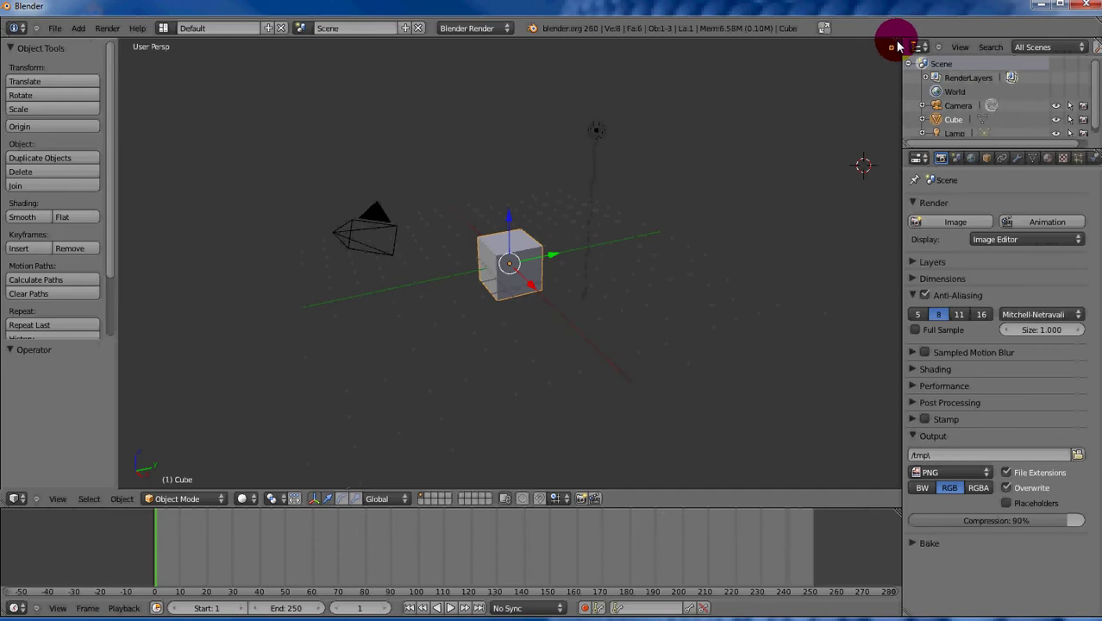
Duplicate the 3D view into a separate floating window, move and narrow that window, and close it
shift+drag(898, 45, 686, 99)
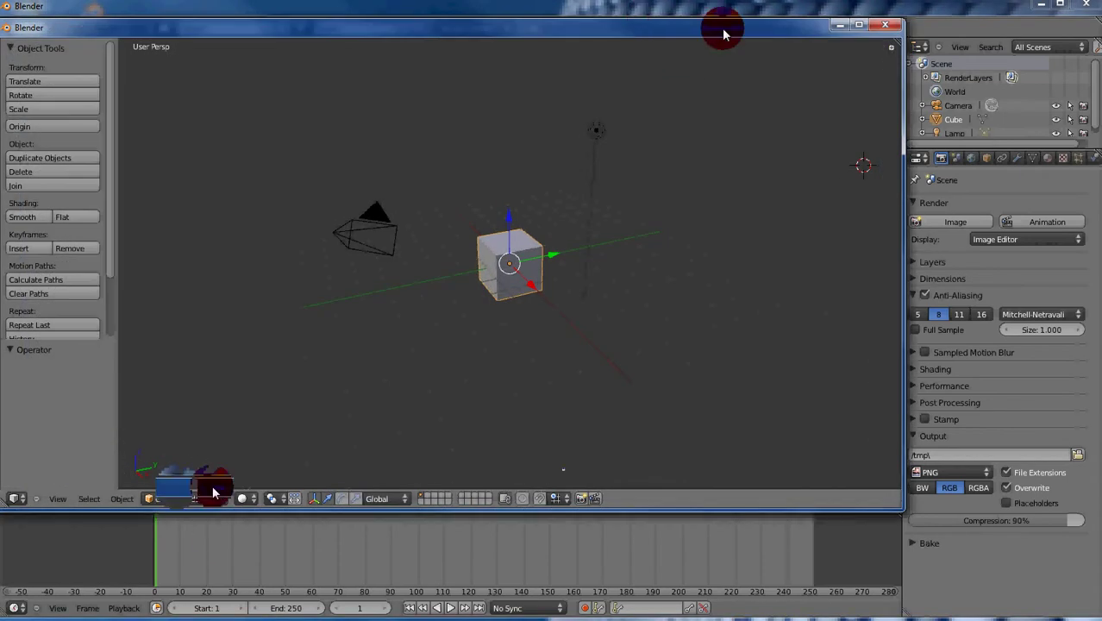
drag(760, 30, 838, 91)
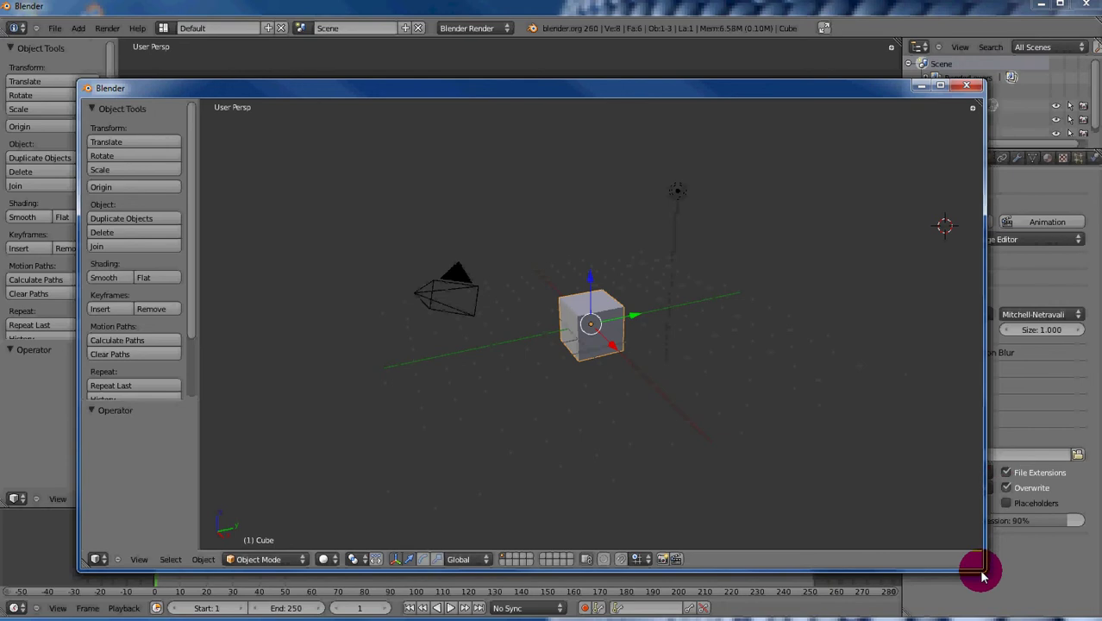
drag(981, 576, 723, 583)
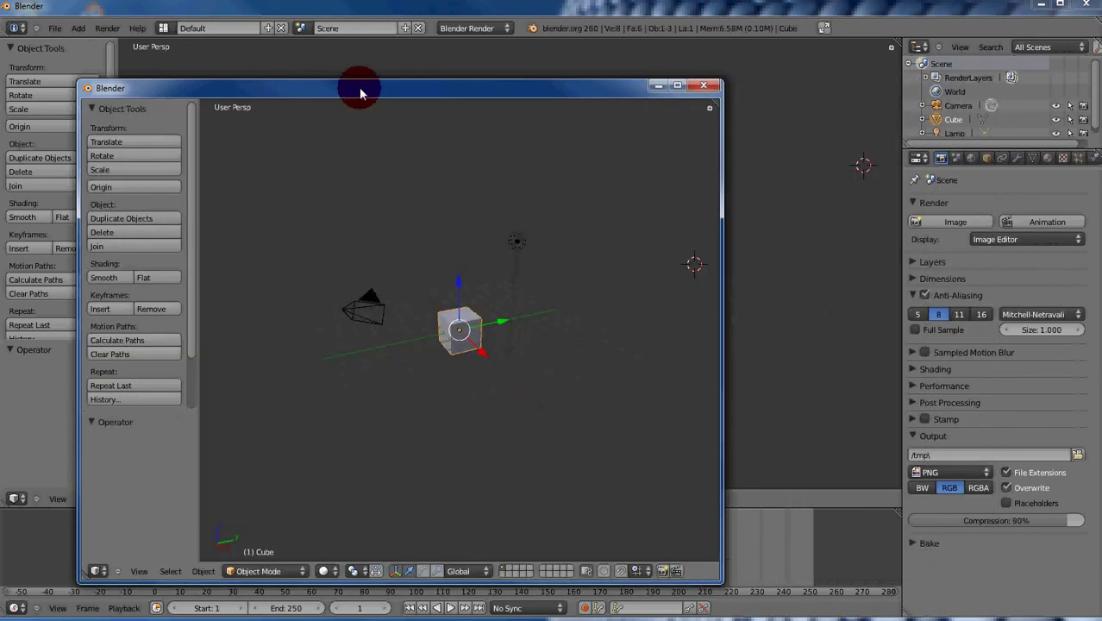
drag(360, 93, 645, 51)
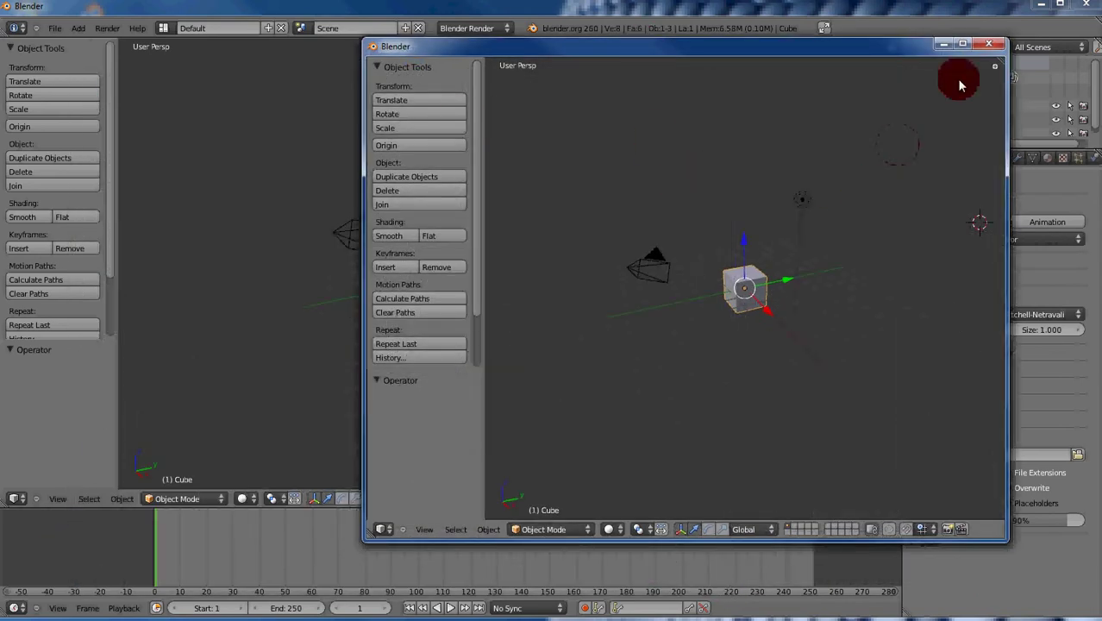
click(1001, 44)
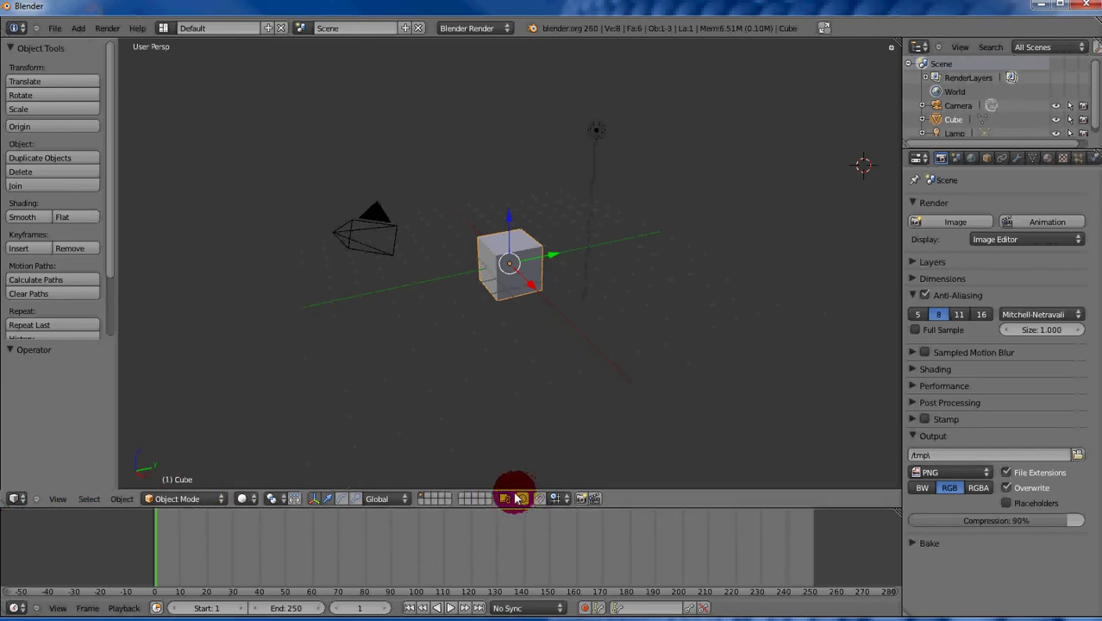
Join the 3D view over the Timeline area and flip the 3D view's header to the top
click(506, 501)
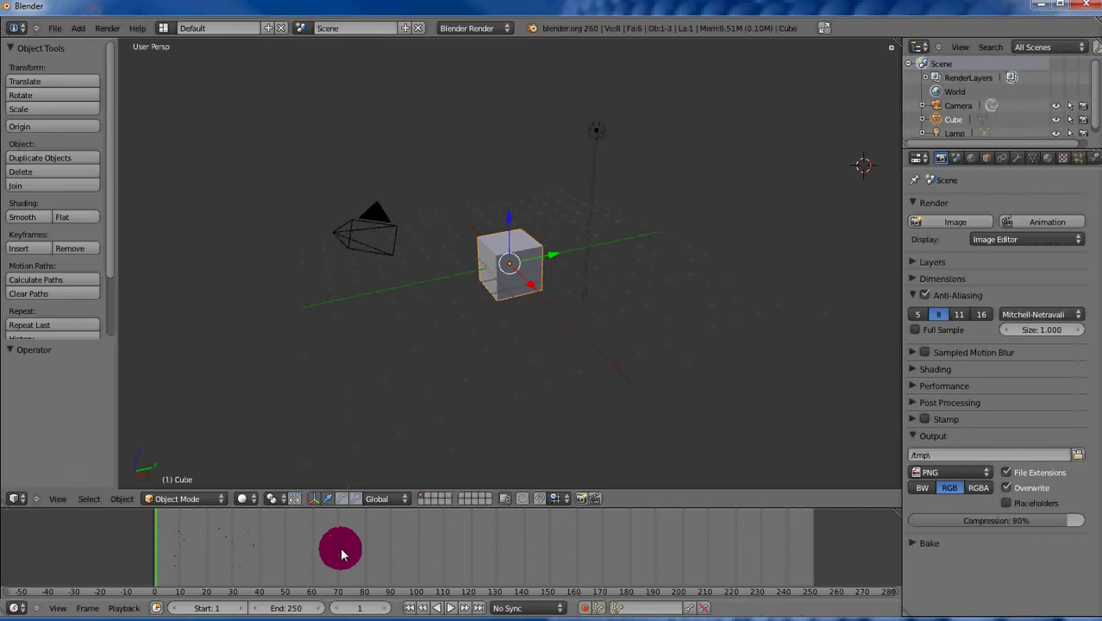
right_click(670, 509)
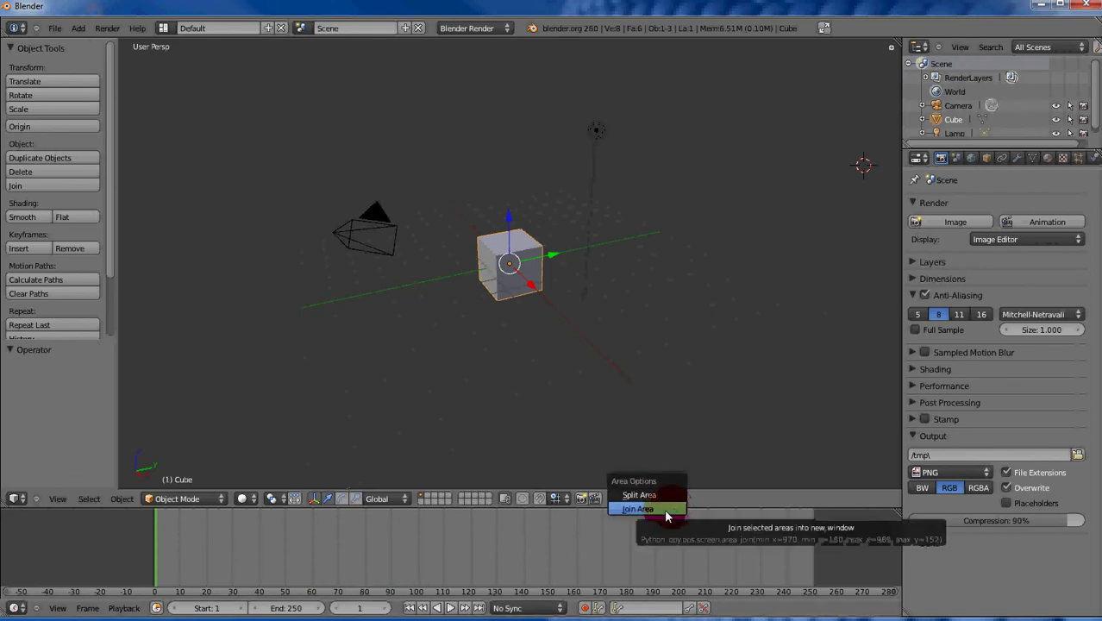
click(664, 509)
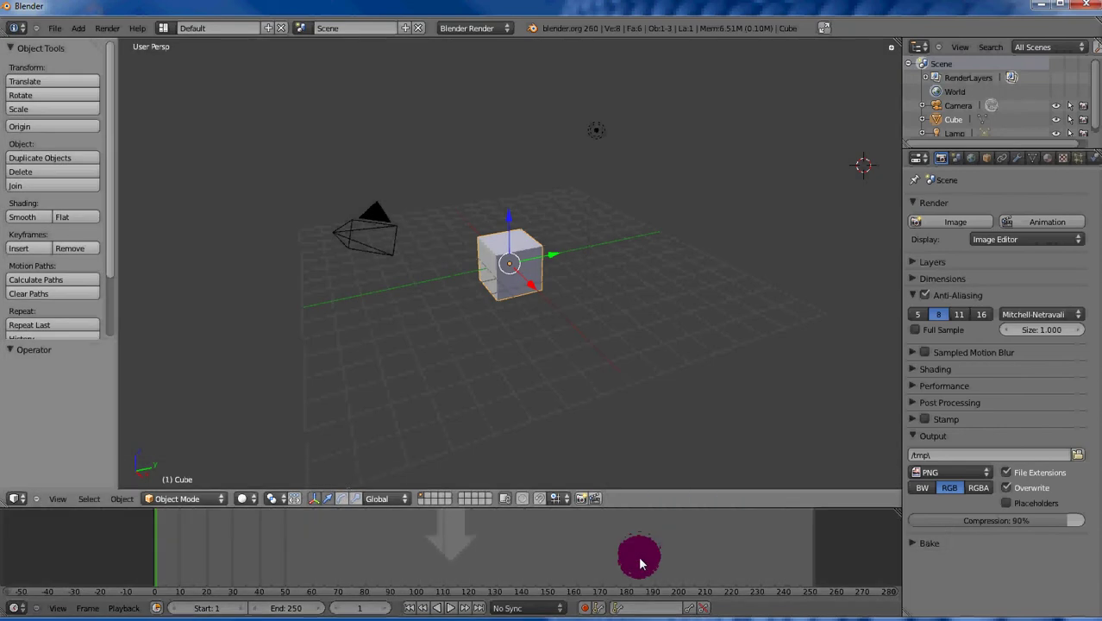
click(639, 558)
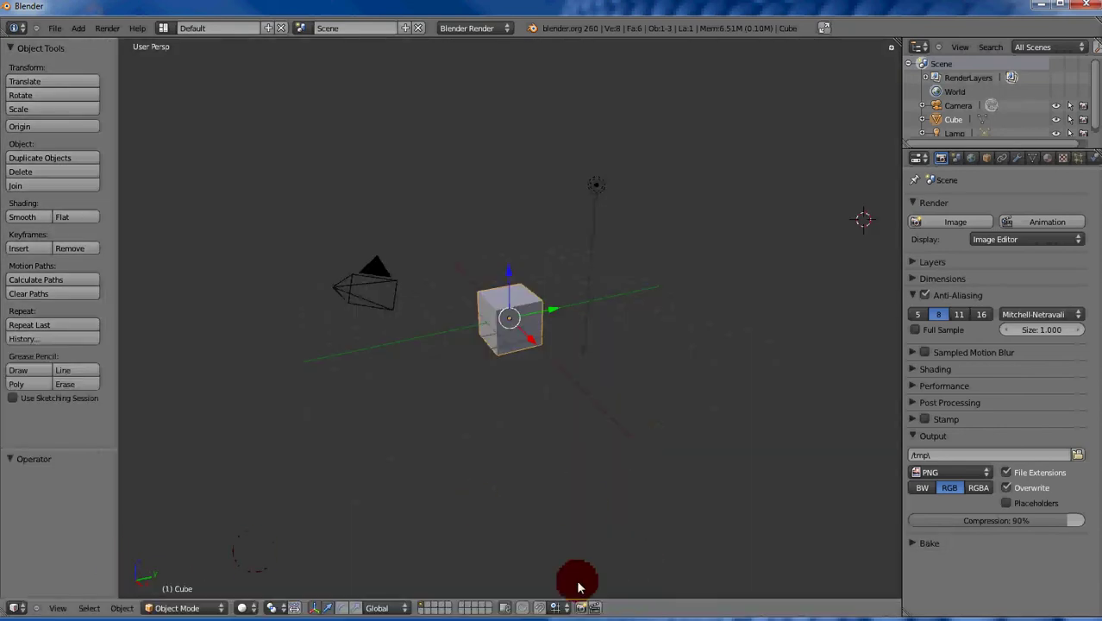
right_click(656, 612)
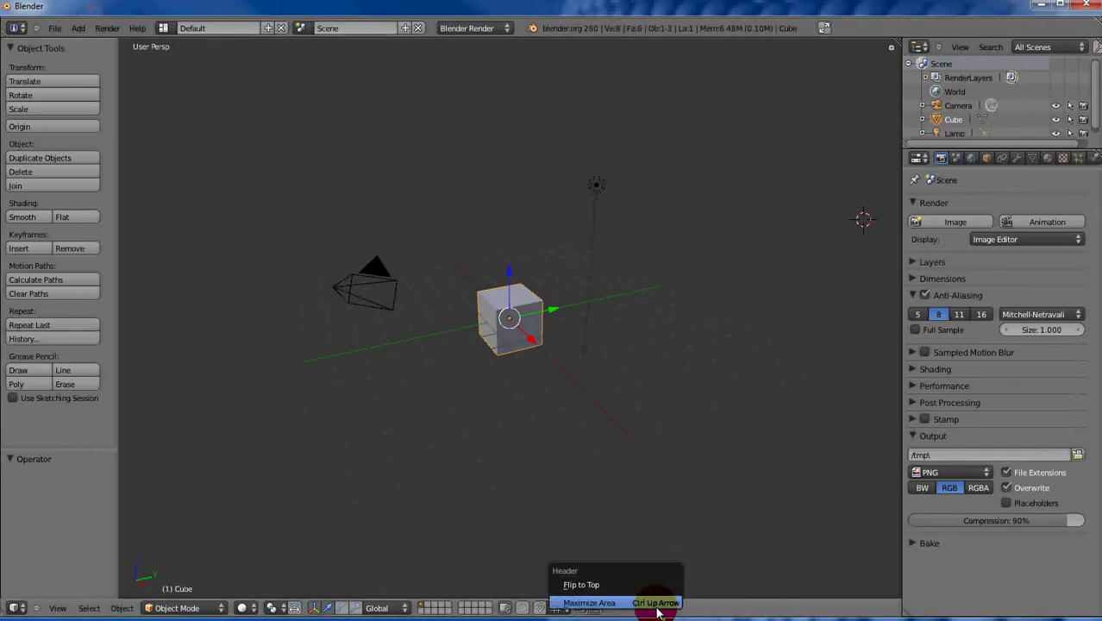
click(592, 586)
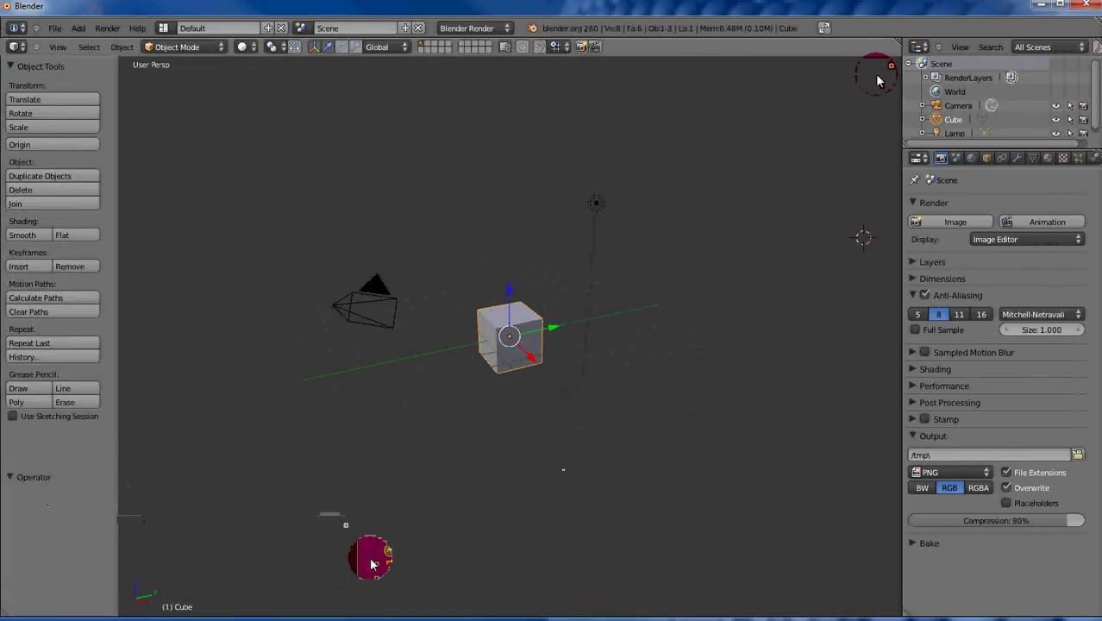
Enlarge the Outliner area in width and height and switch its editor type to Properties
drag(900, 104, 740, 108)
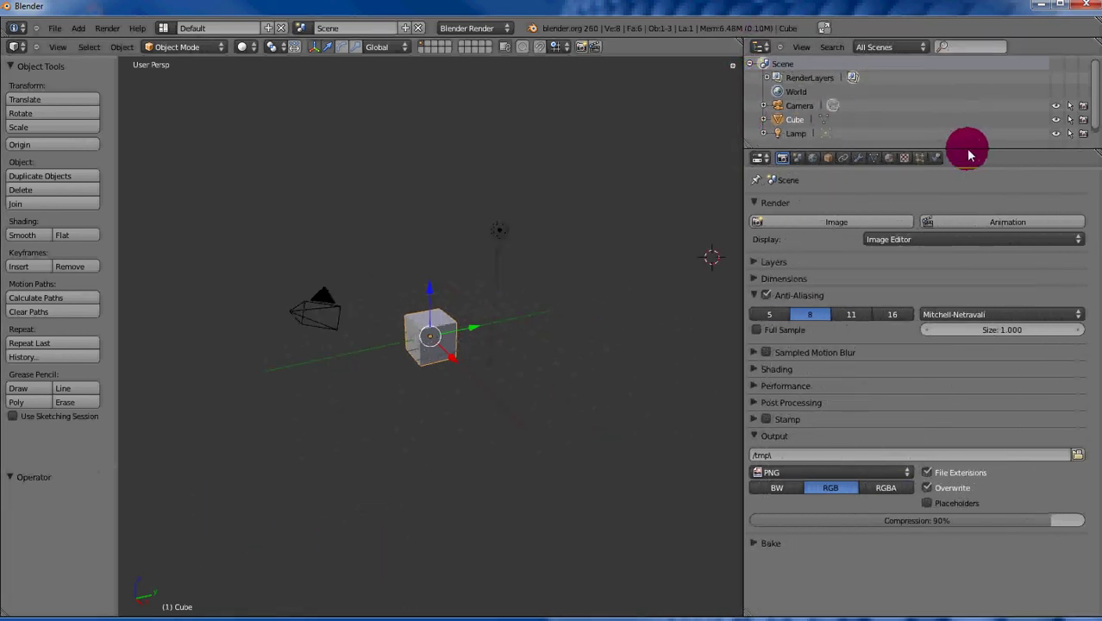
drag(971, 148, 942, 332)
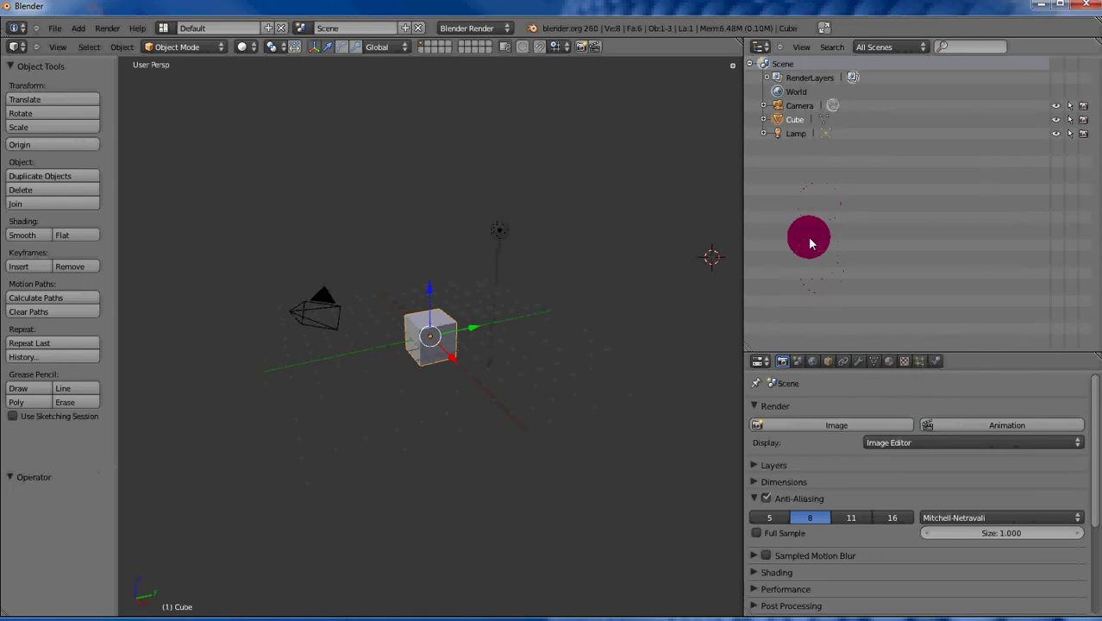
click(760, 48)
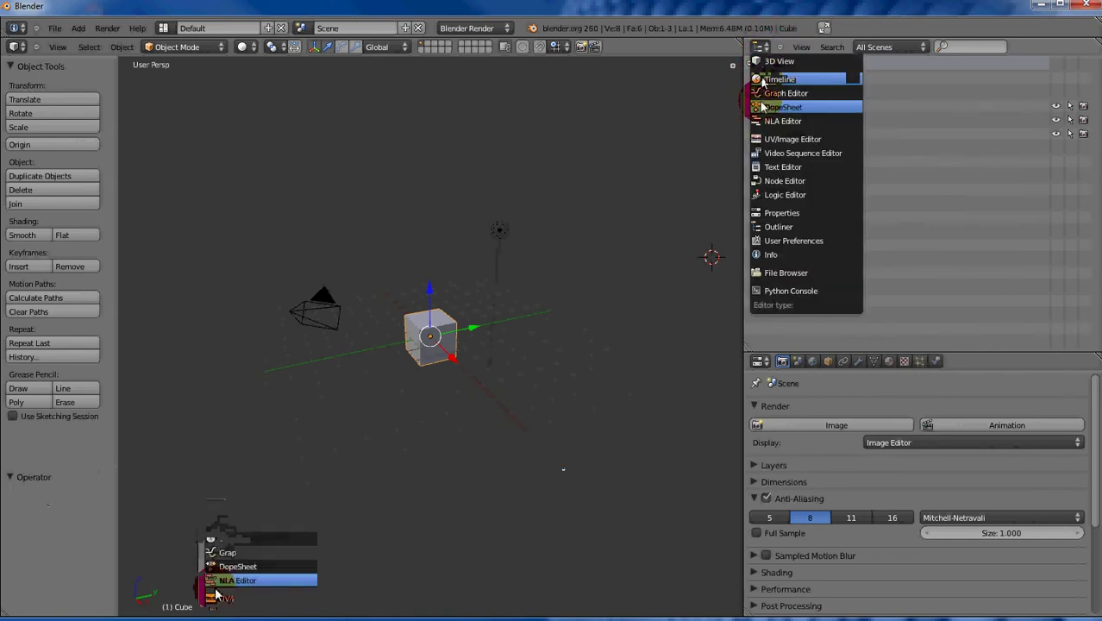
click(769, 214)
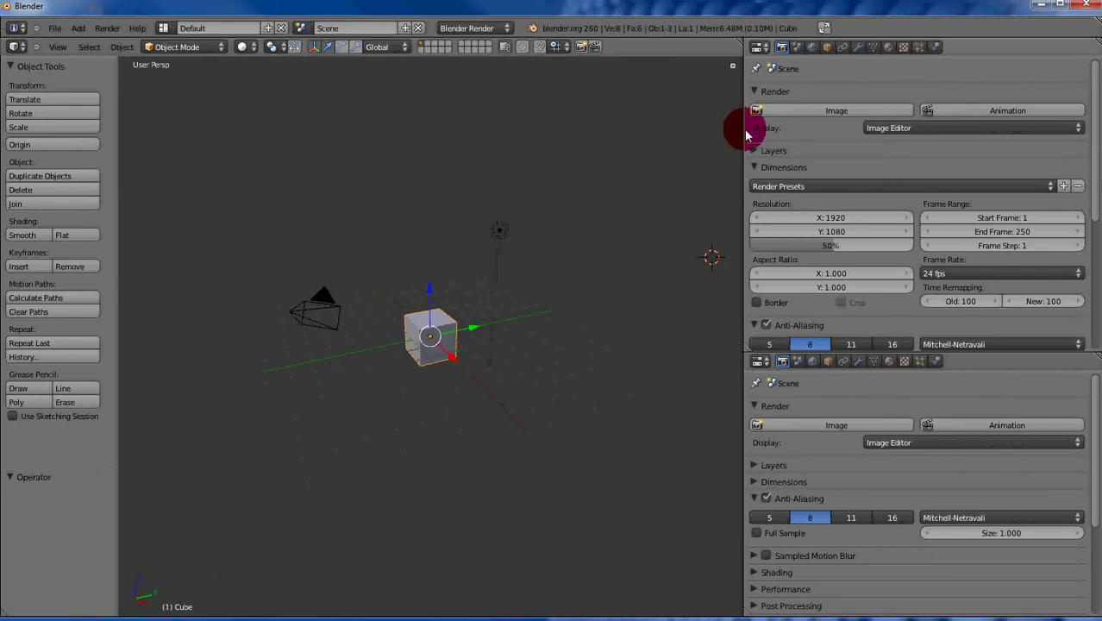
Narrow the column of Properties editors, change the lower one to the Outliner, and reduce its height slightly
drag(746, 135, 865, 125)
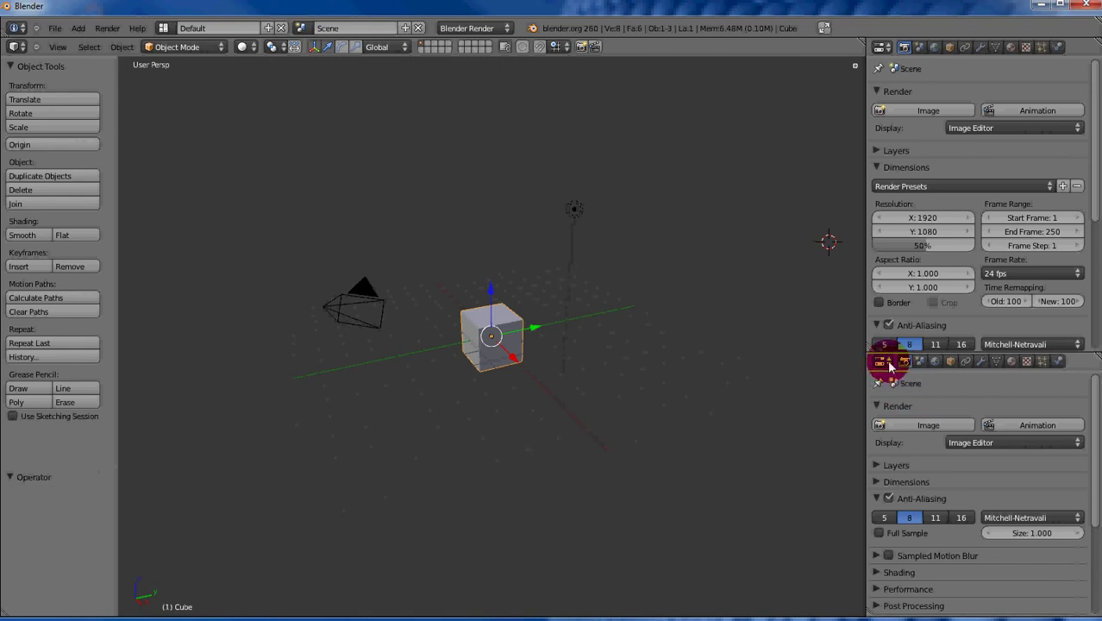
click(884, 361)
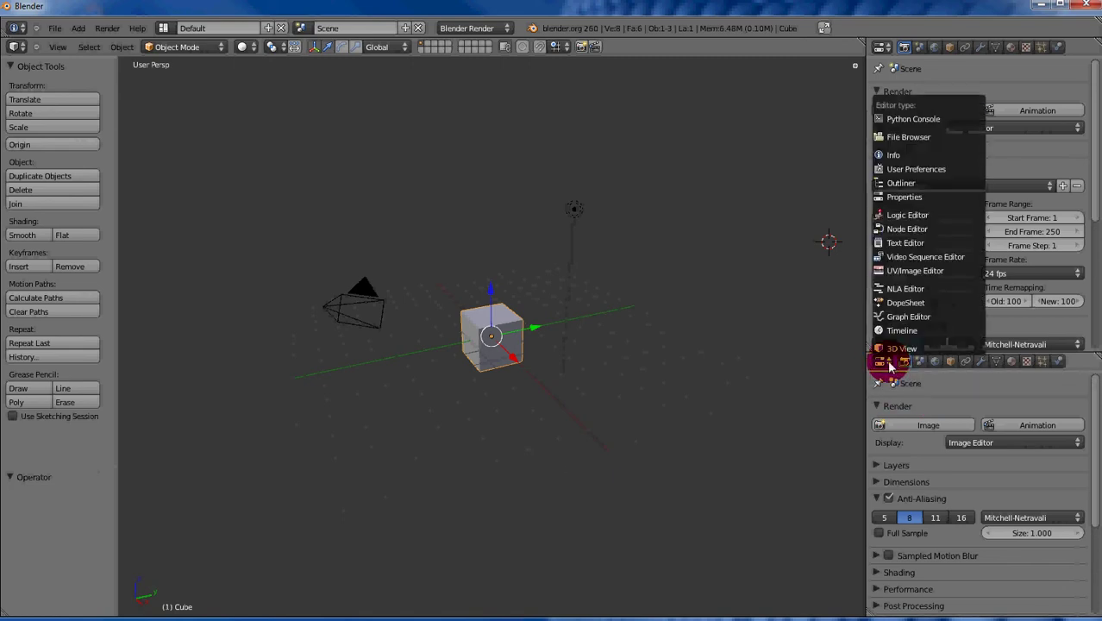
click(898, 184)
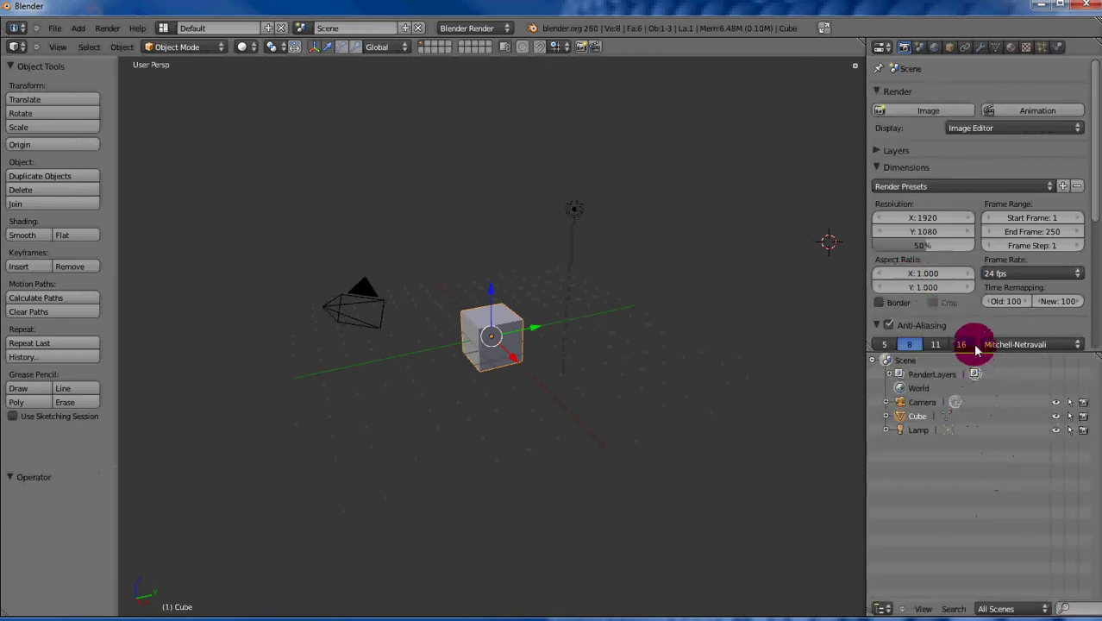
drag(981, 358, 1004, 387)
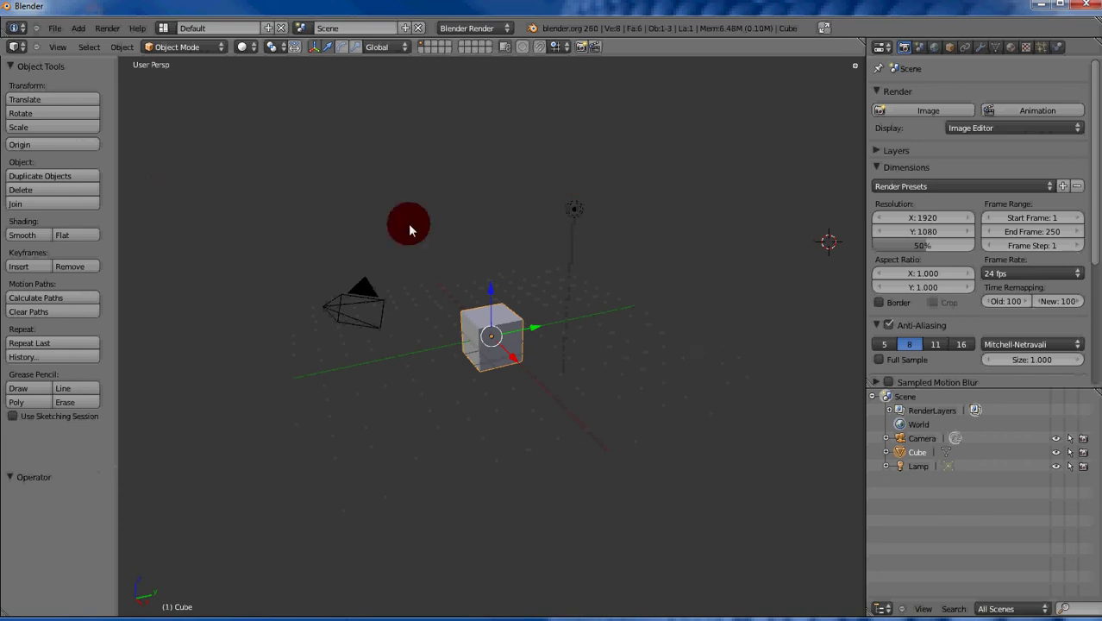
Change the large 3D view area to the Outliner editor and flip its header to the top
click(15, 47)
click(19, 47)
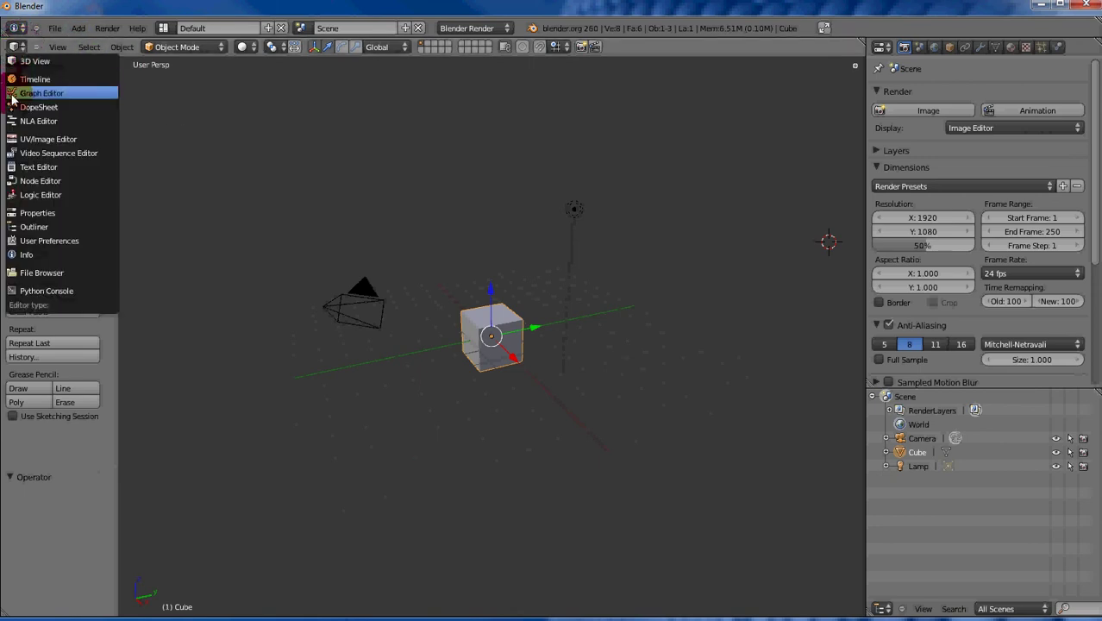
click(26, 226)
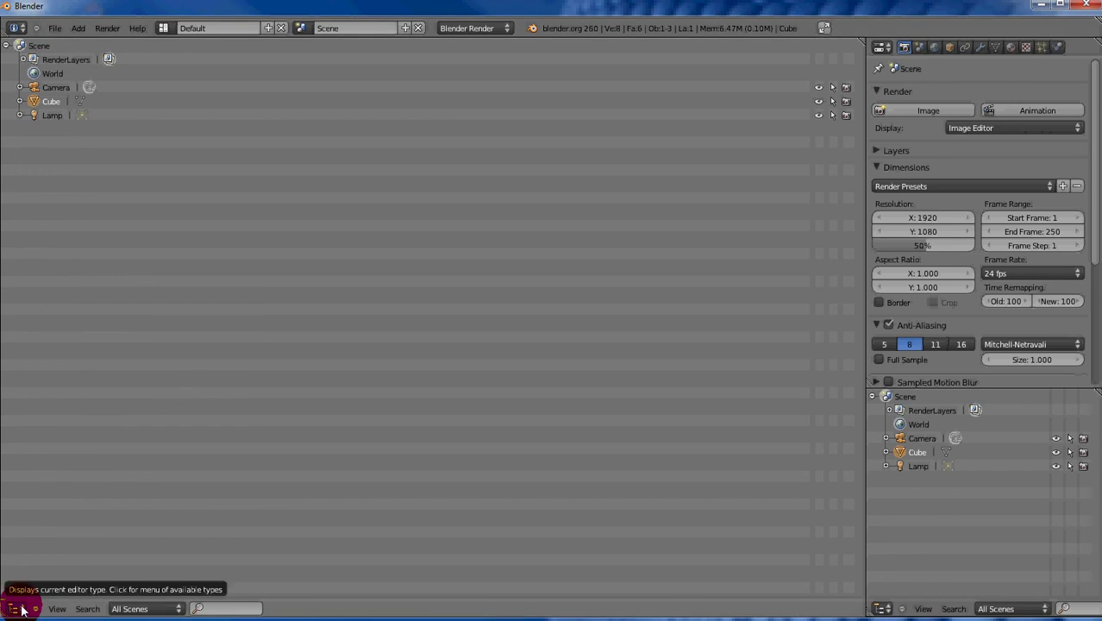
right_click(469, 610)
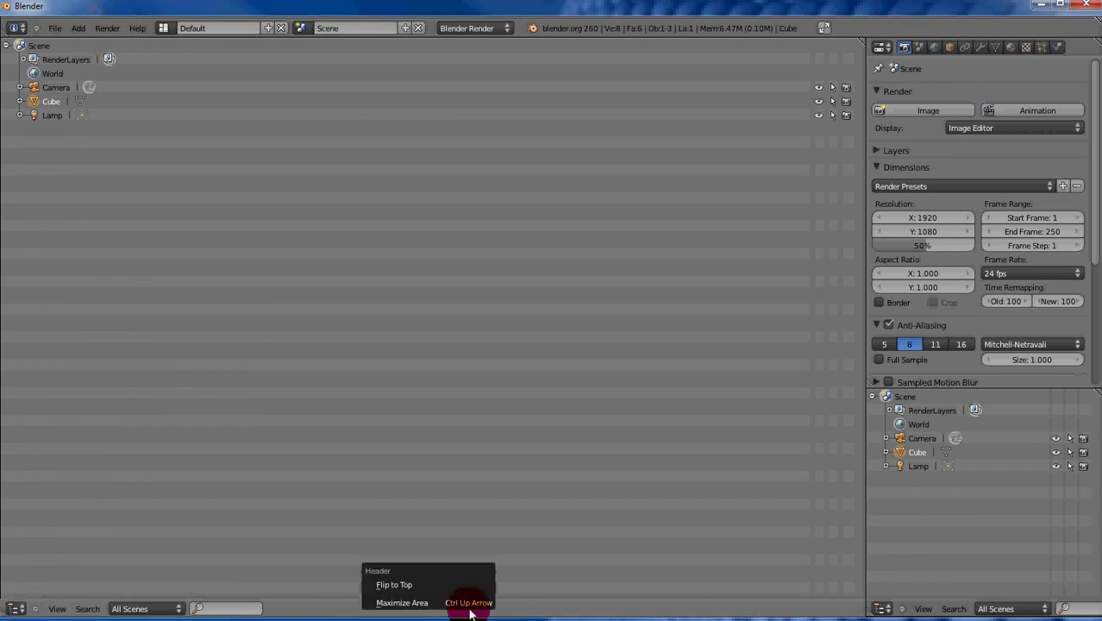
click(394, 584)
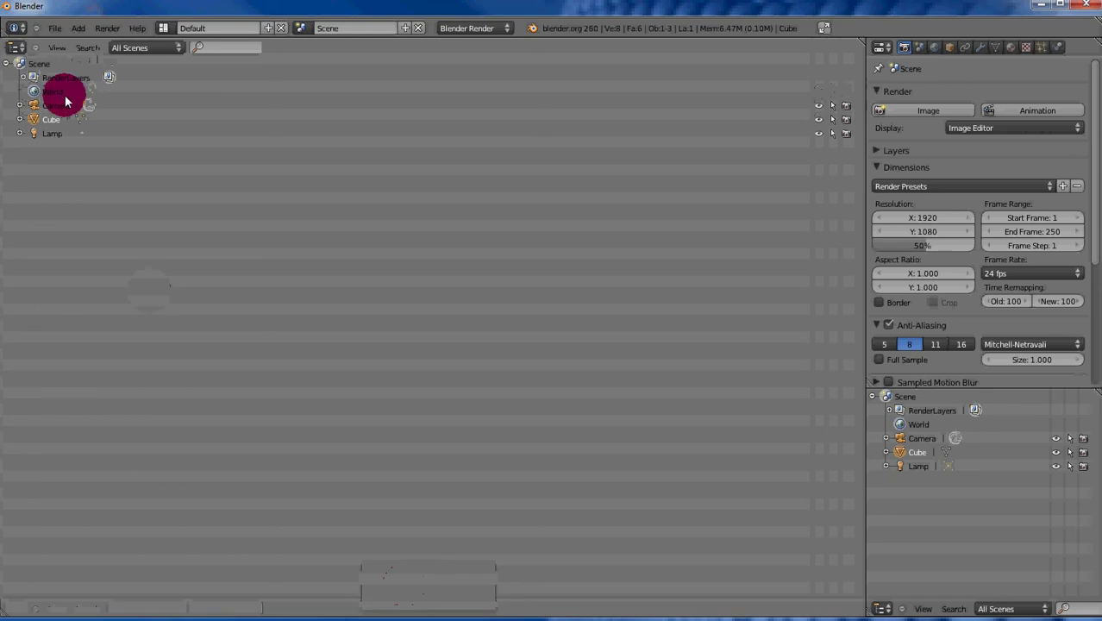
Switch the large Outliner area back to the 3D View editor
click(18, 48)
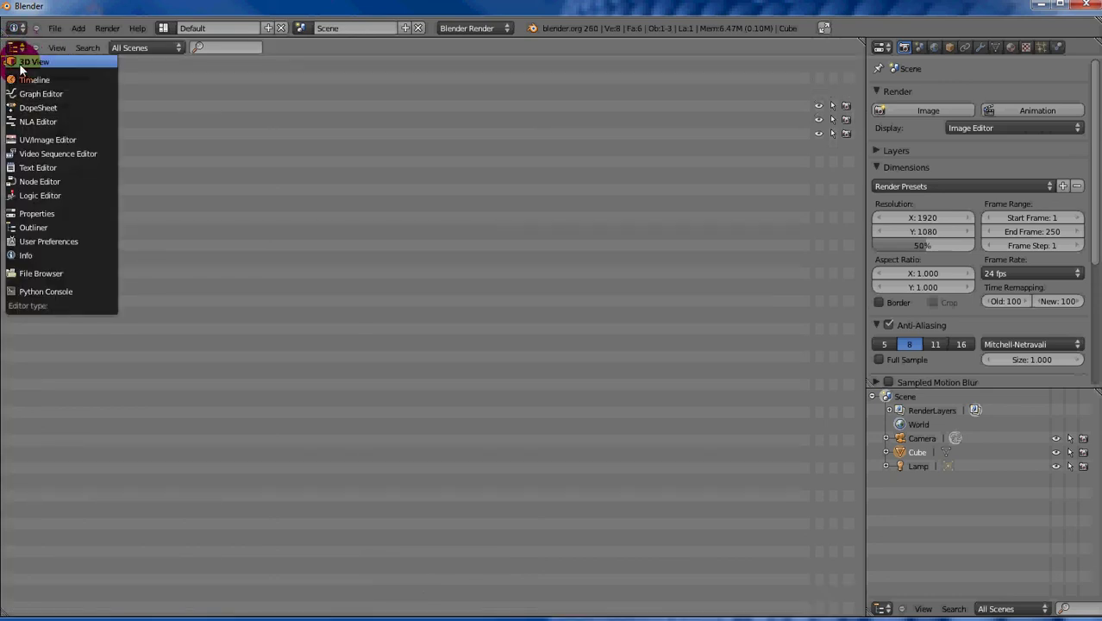
click(26, 63)
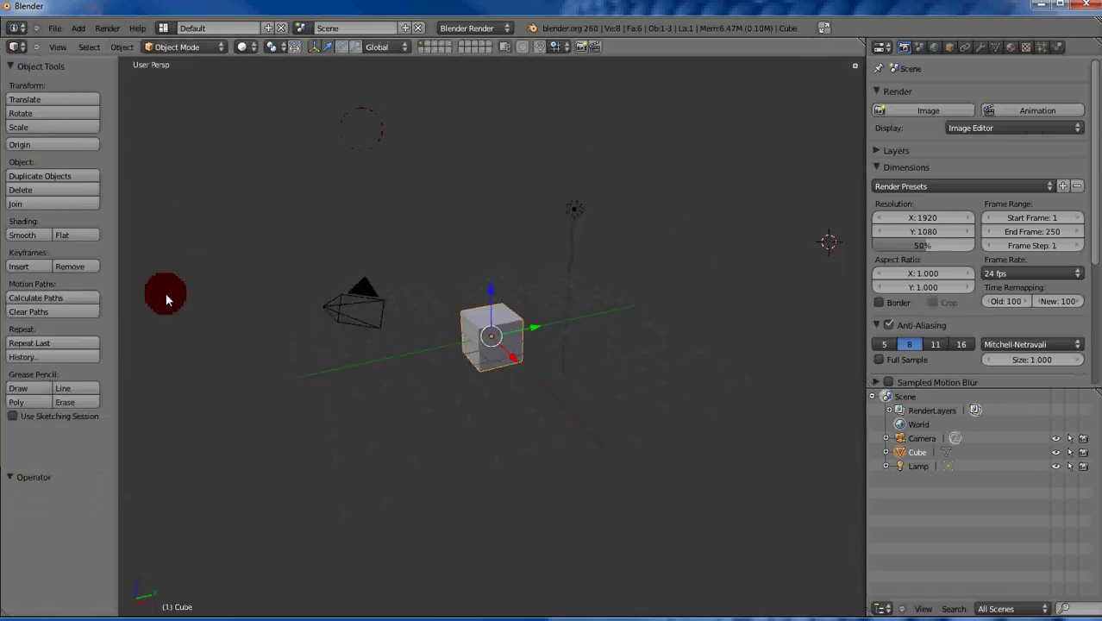
Show the 3D View's properties sidebar and bring its Transform section into view
click(855, 68)
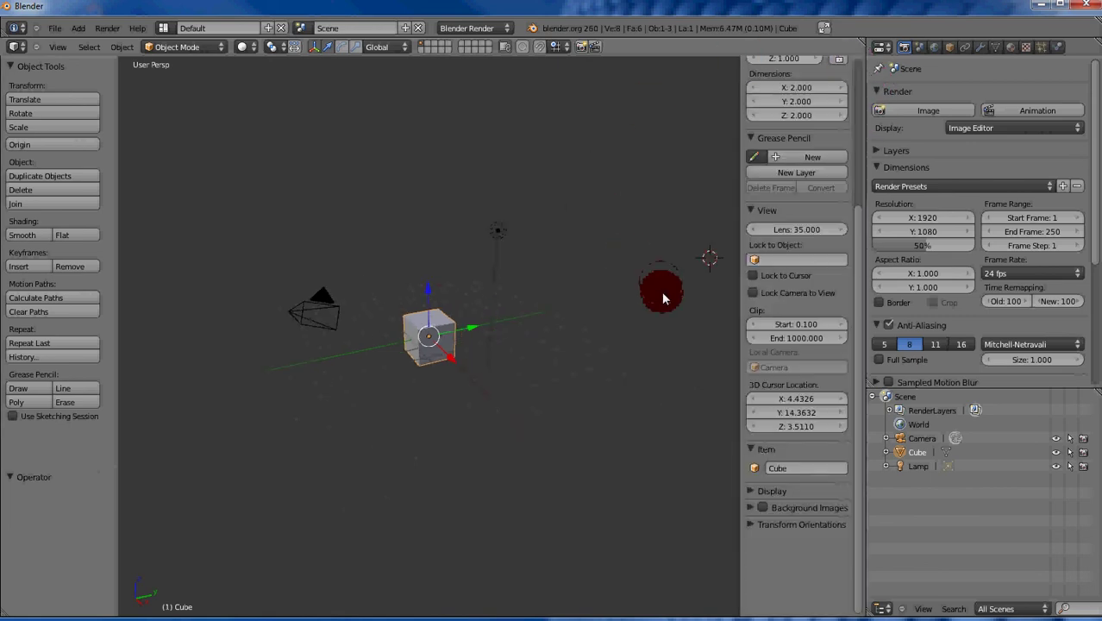
scroll(662, 291, up, 3)
scroll(669, 291, down, 1)
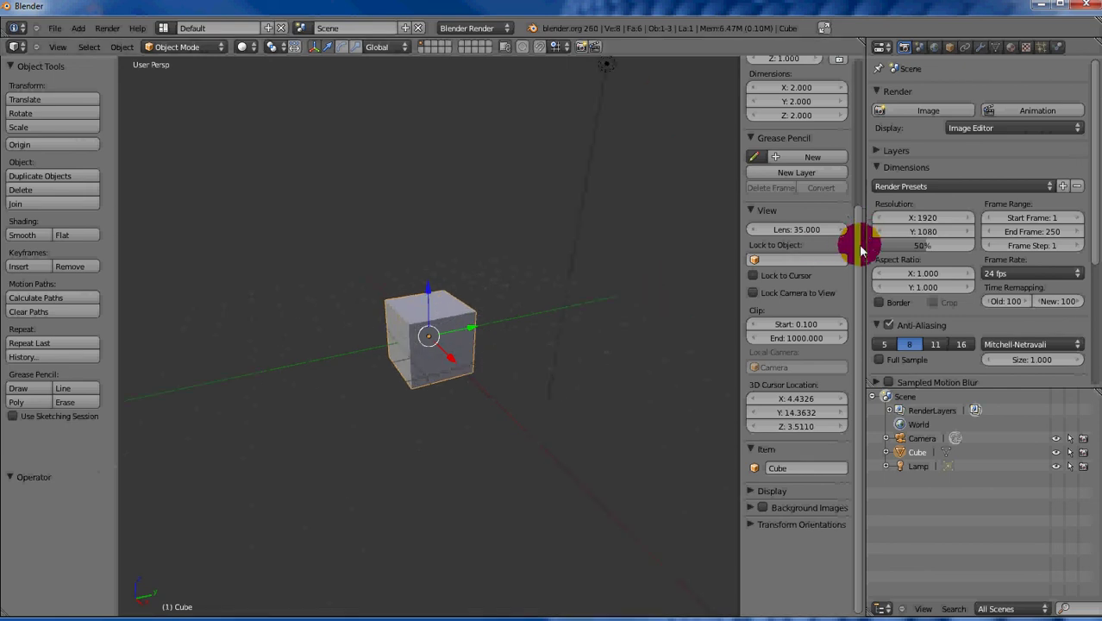
drag(860, 245, 873, 86)
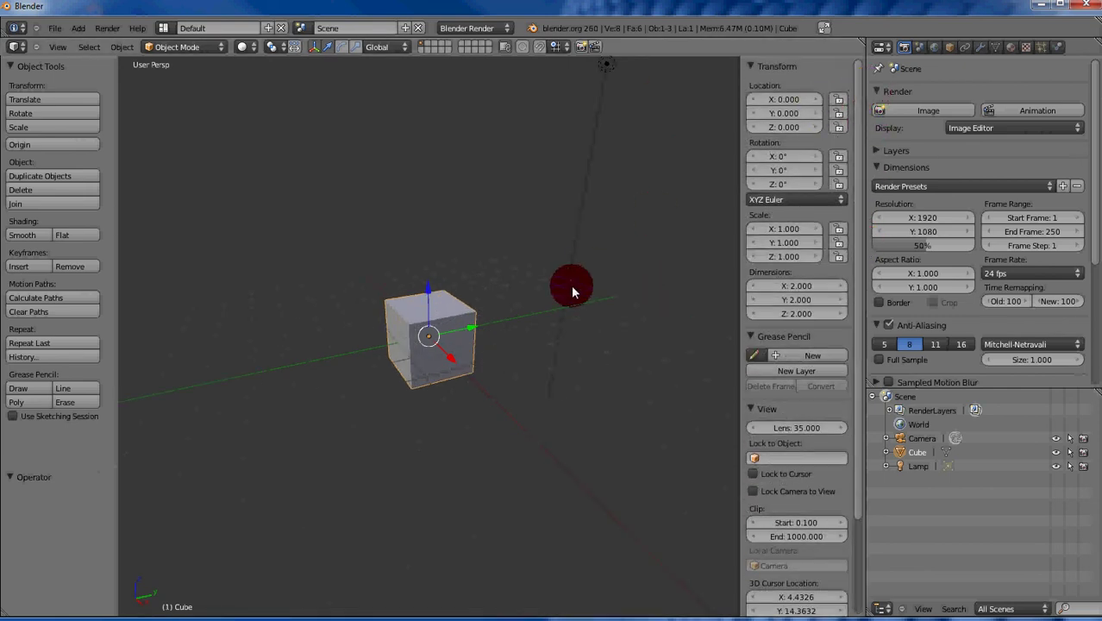
Toggle the 3D View's properties sidebar off and on repeatedly, leaving it hidden
key(n)
key(n)
key(n)
key(n)
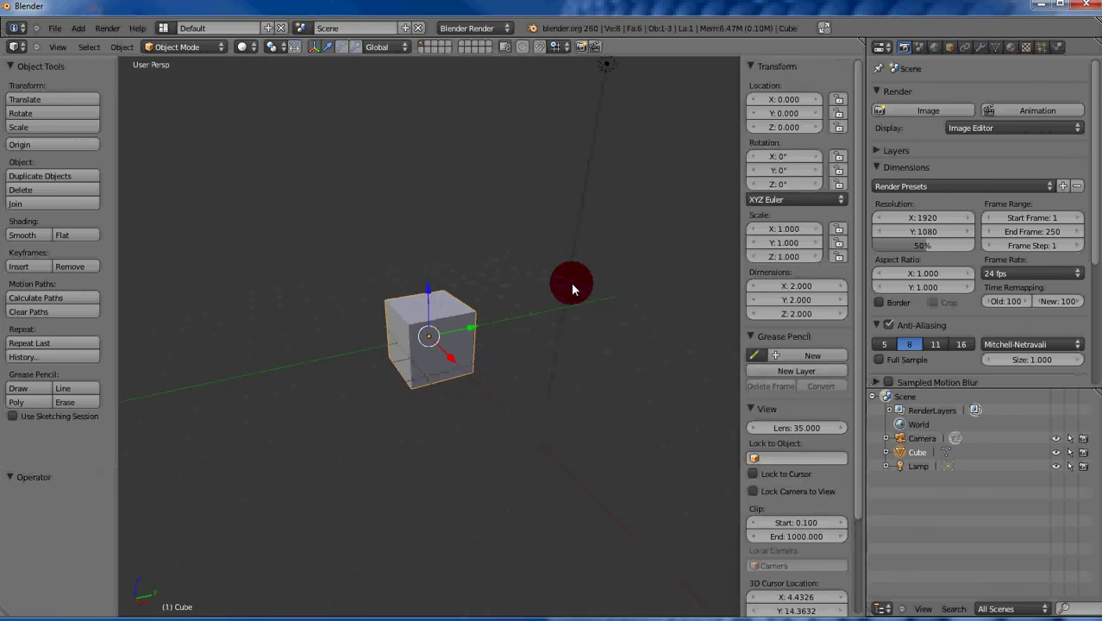
key(n)
key(n)
key(n)
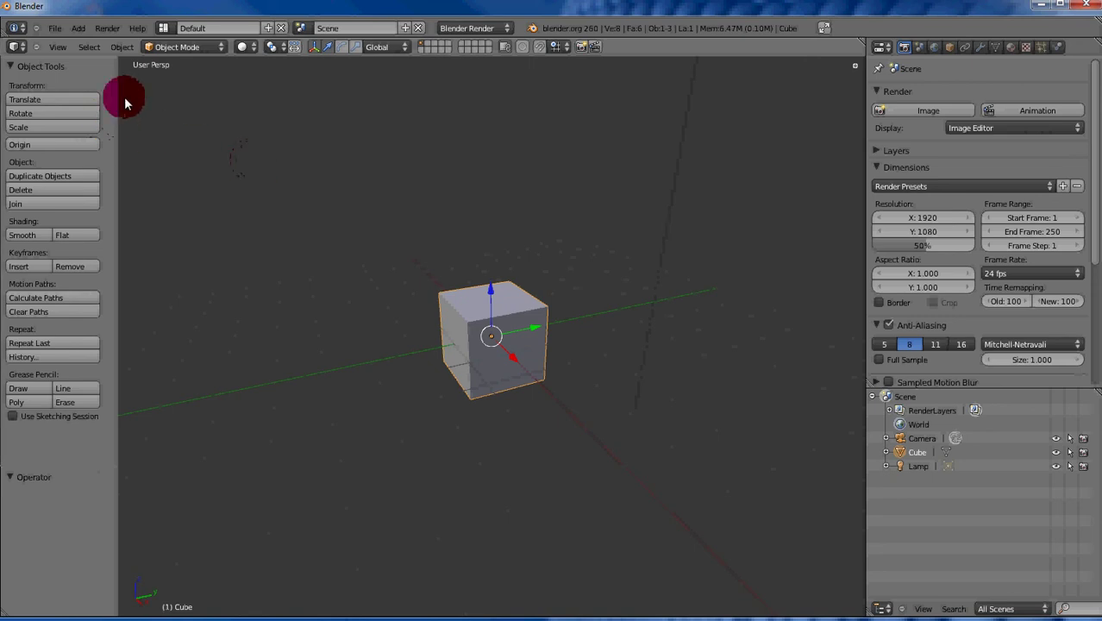
Hide the Object Tools shelf in the 3D View and show it again
key(t)
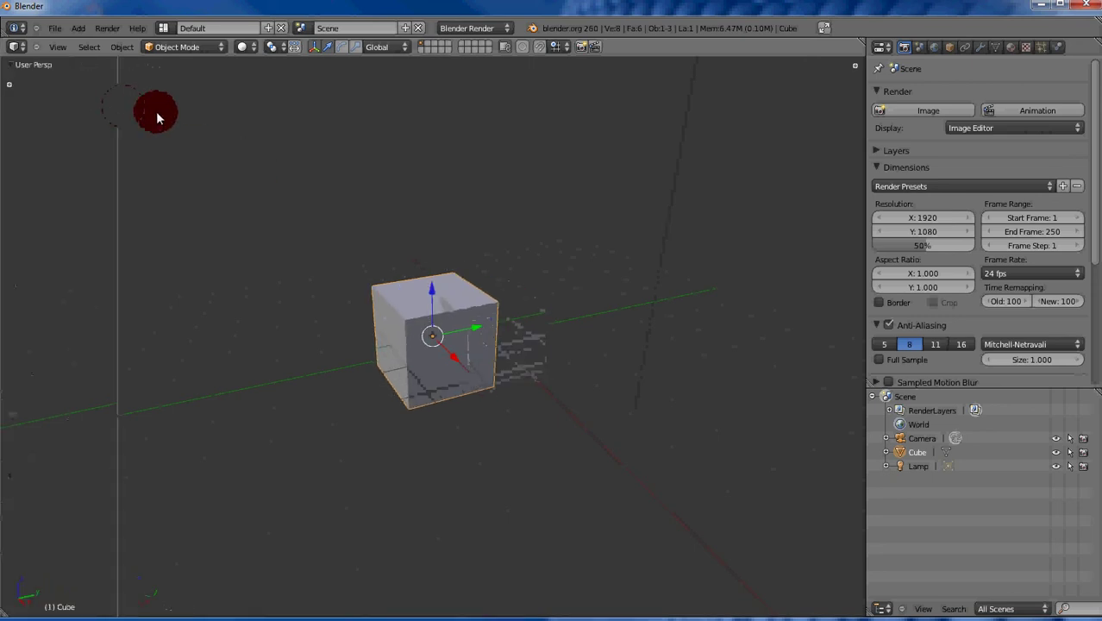
click(229, 93)
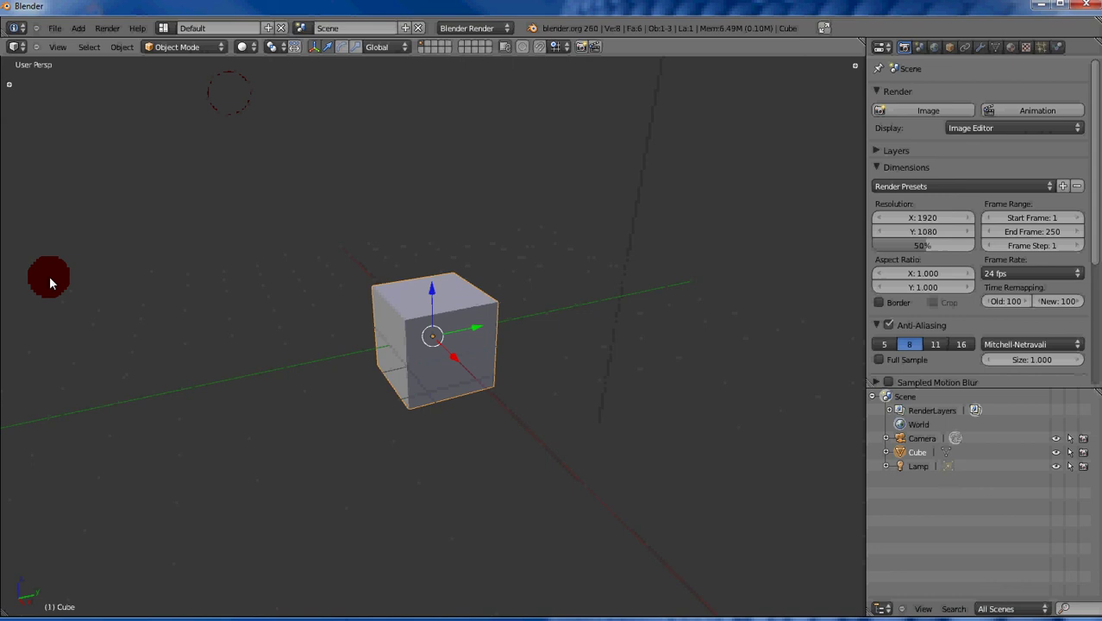
click(428, 216)
click(10, 88)
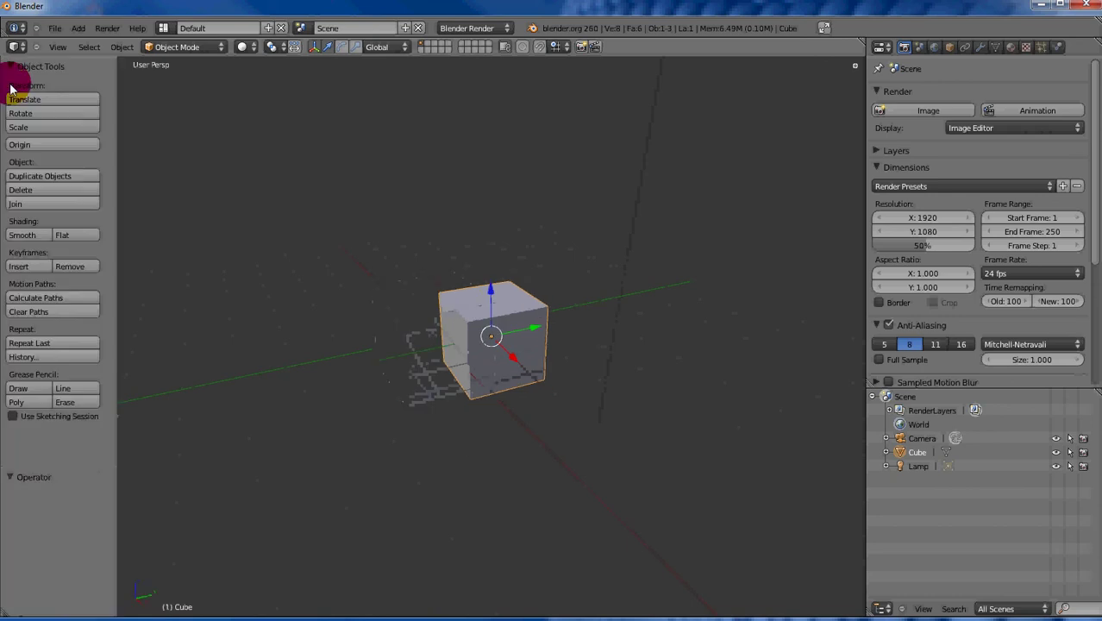
Show the 3D View's properties sidebar once more, and hide both it and the Object Tools shelf
click(856, 69)
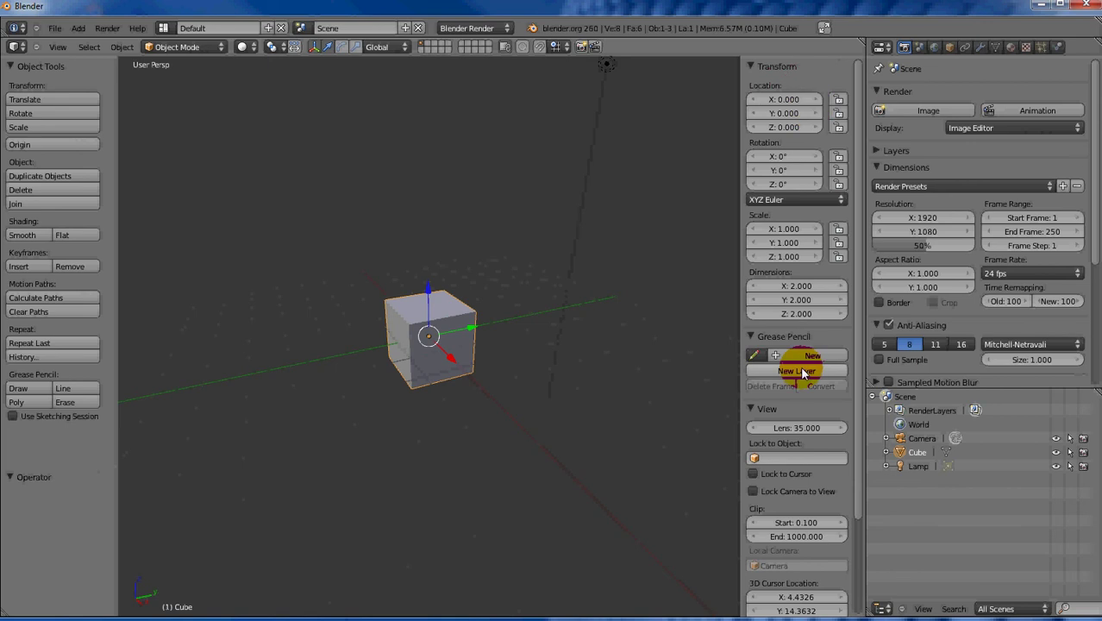
key(n)
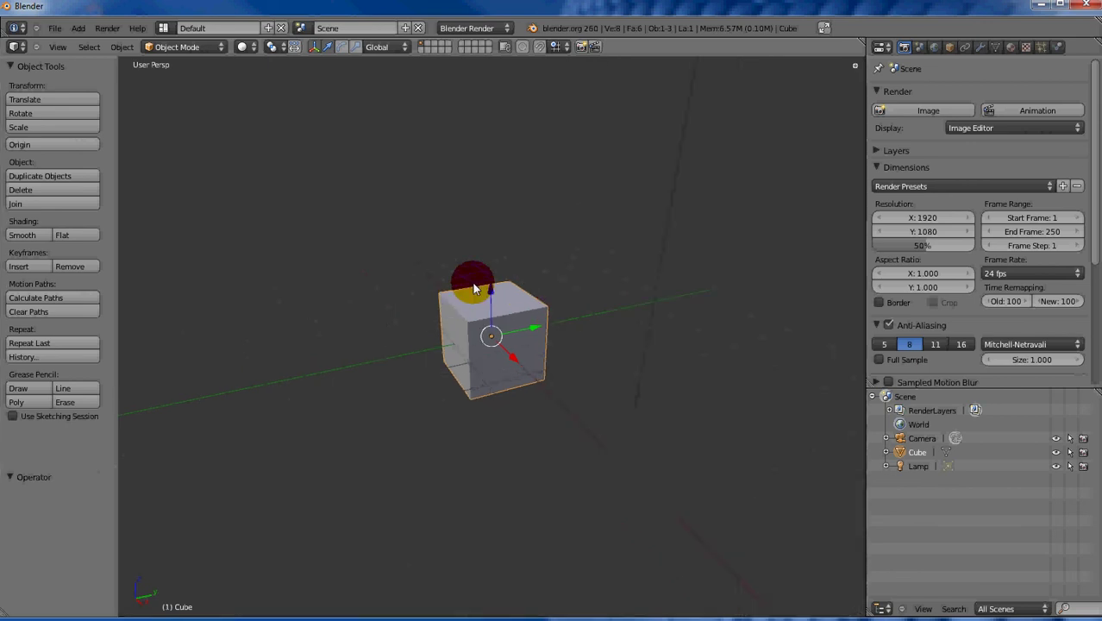
key(t)
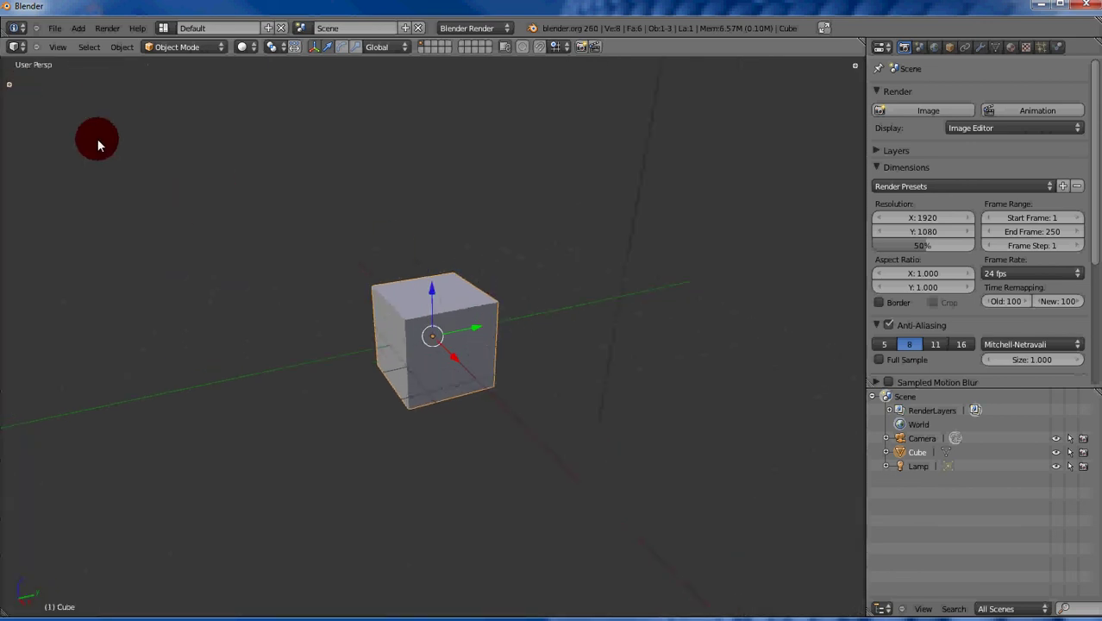
right_click(381, 275)
click(1051, 303)
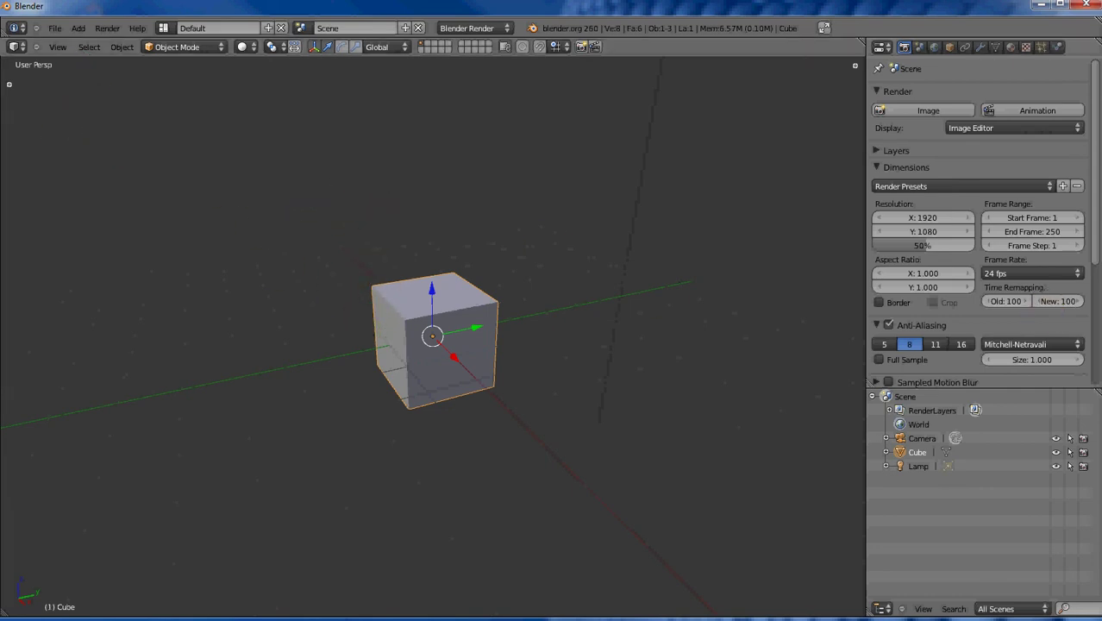